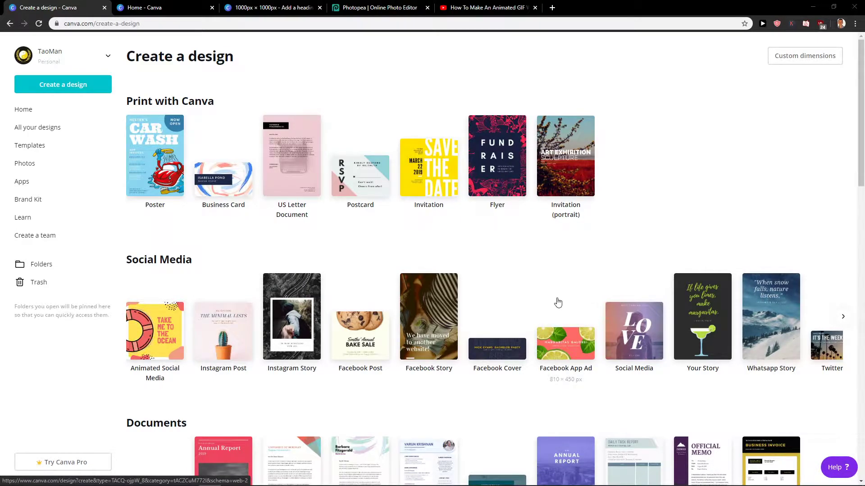
Step: Start a new custom-size 1000 × 1000 px blank design
click(65, 90)
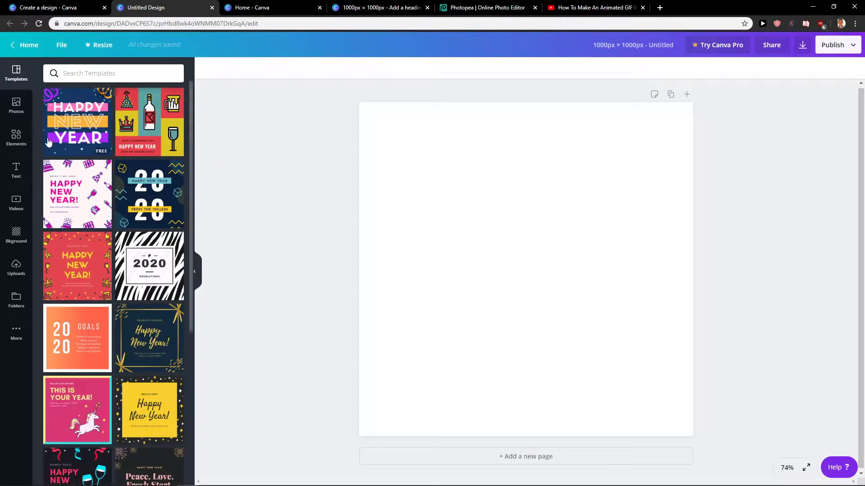
Step: Add a heading text box and enlarge it on the page
click(24, 170)
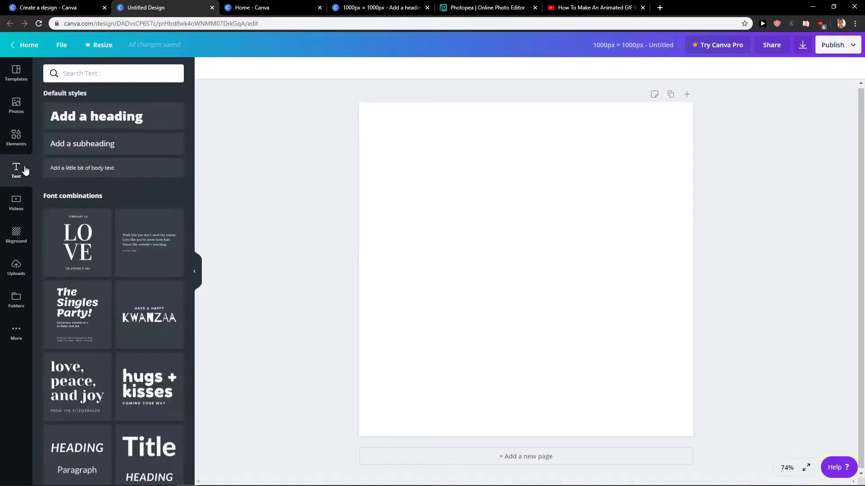
click(135, 116)
drag(476, 277, 446, 318)
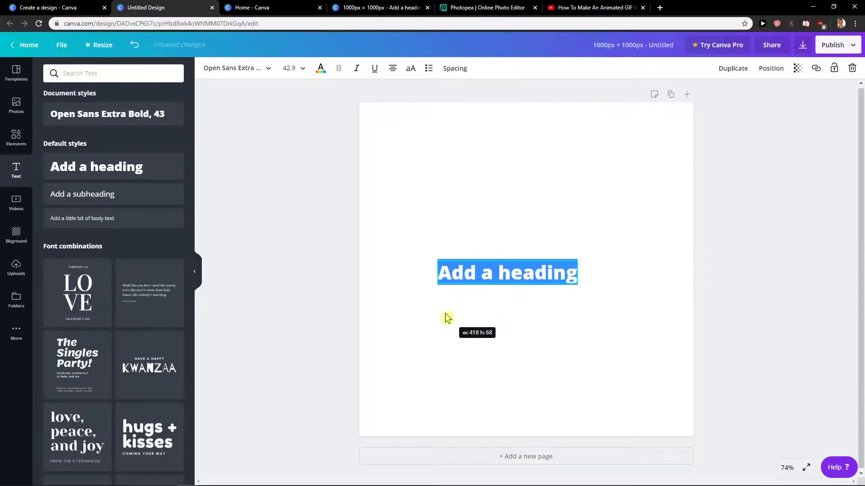
drag(497, 270, 525, 256)
Step: Change the heading text to FRAMES, size it to about 91 pt and centre it
double_click(525, 258)
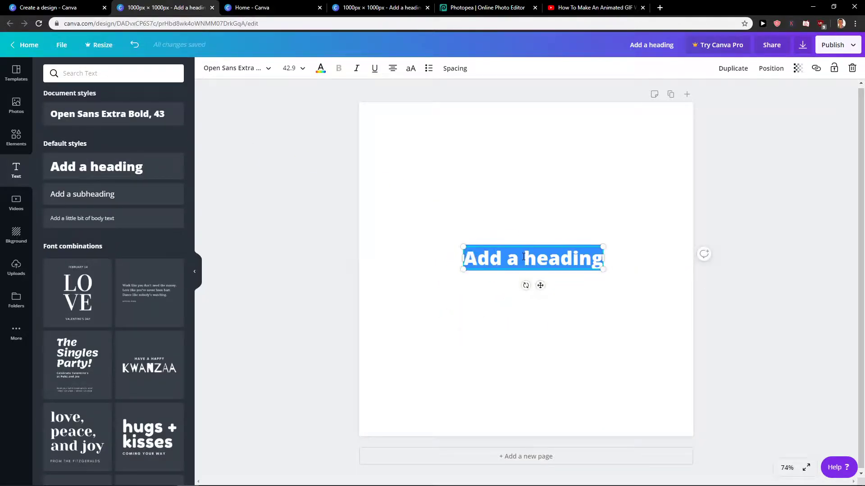
text(FAMES)
key(BackSpace)
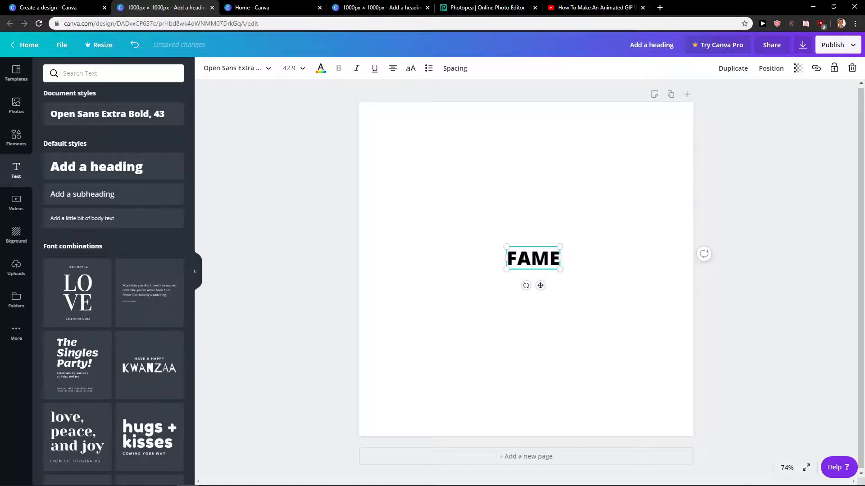
key(BackSpace)
key(BackSpace)
key(BackSpace)
text(RAMES)
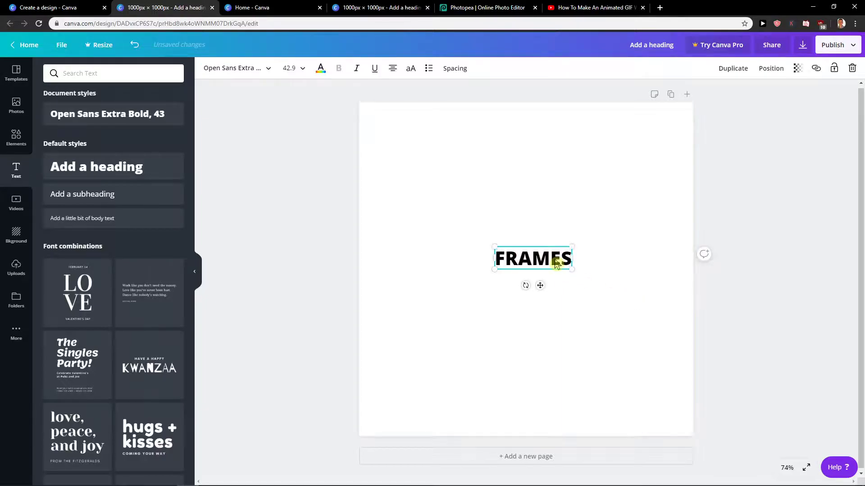
mouse_move(496, 269)
mouse_down()
mouse_move(402, 295)
mouse_move(455, 276)
mouse_up()
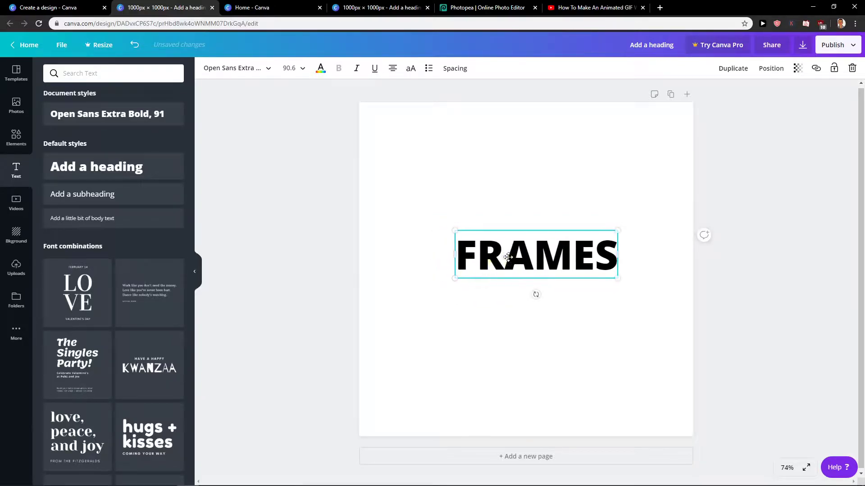
drag(527, 255, 517, 261)
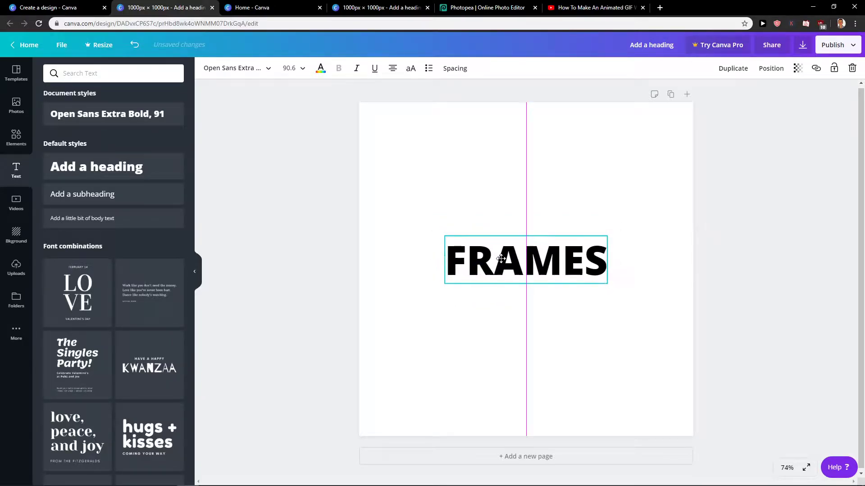
Step: Add a rounded square outline from Shapes and fit it around the FRAMES heading
click(15, 233)
click(17, 139)
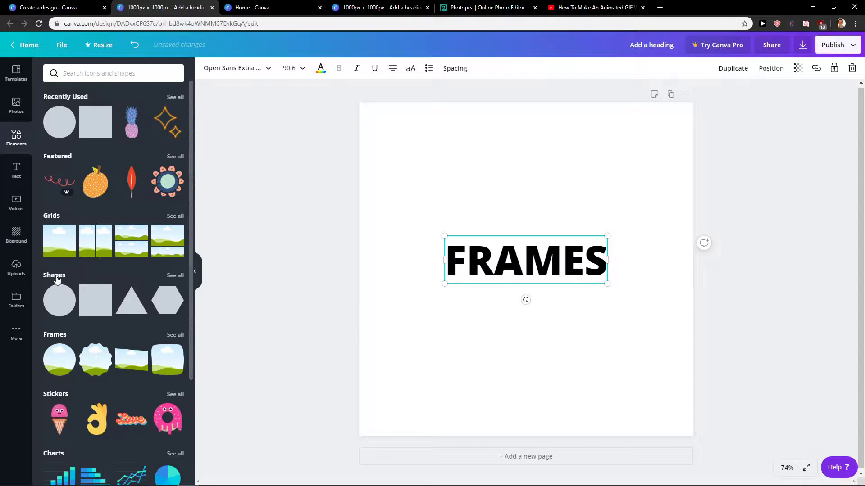
click(176, 276)
scroll(114, 311, down, 5)
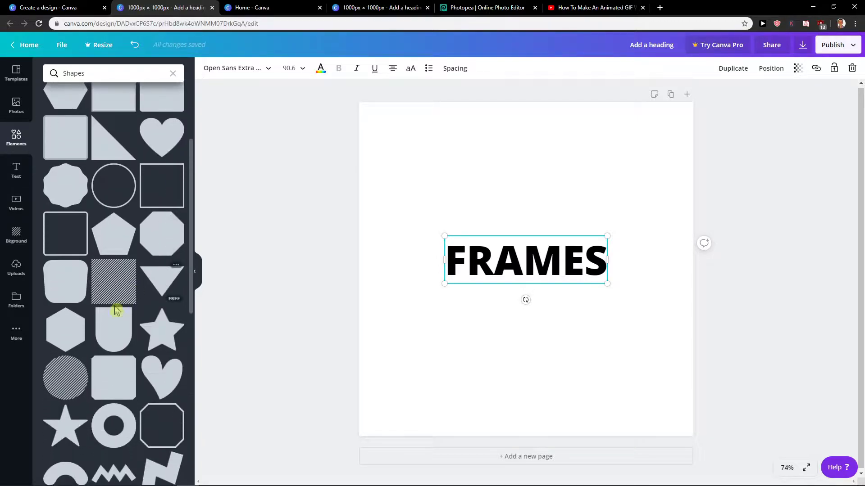
scroll(113, 322, up, 2)
click(59, 203)
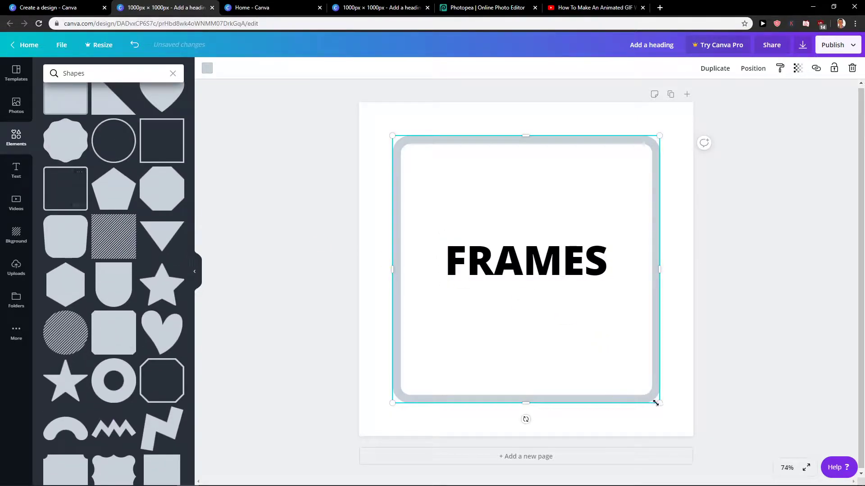
drag(654, 403, 583, 329)
mouse_move(517, 320)
mouse_down()
mouse_move(561, 348)
mouse_move(553, 349)
mouse_up()
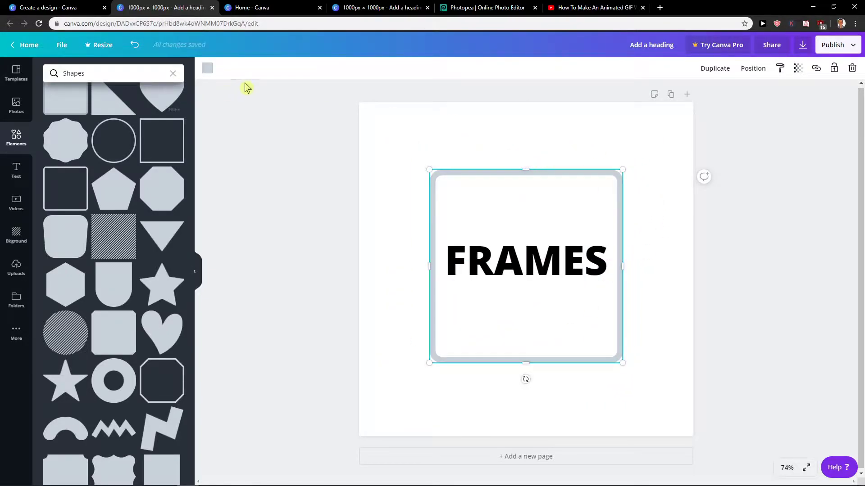
Step: Colour the rounded square outline coral red and re-centre it around FRAMES
click(207, 69)
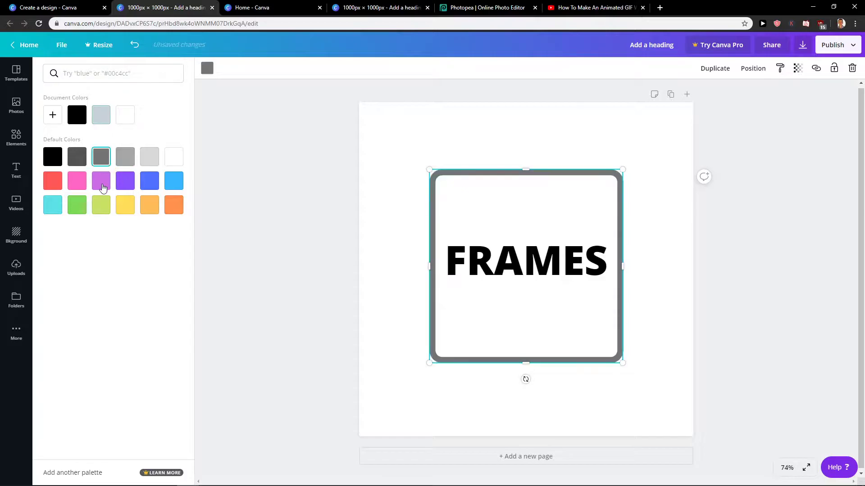
click(76, 215)
click(54, 183)
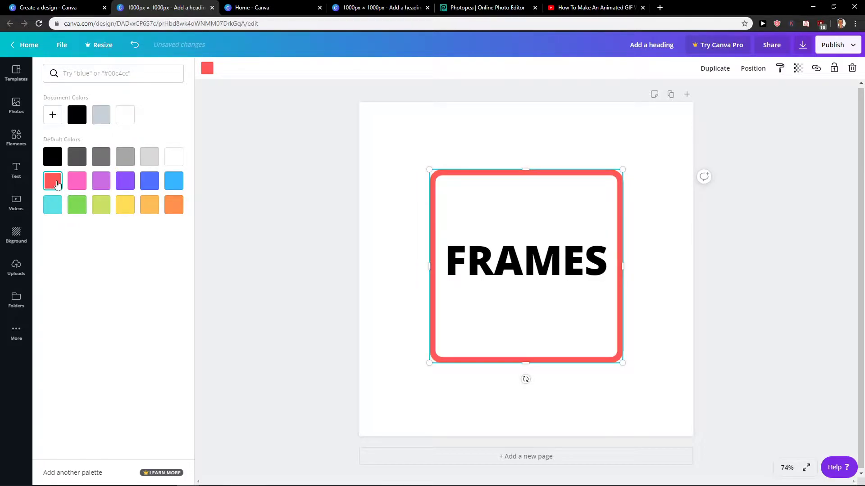
click(344, 318)
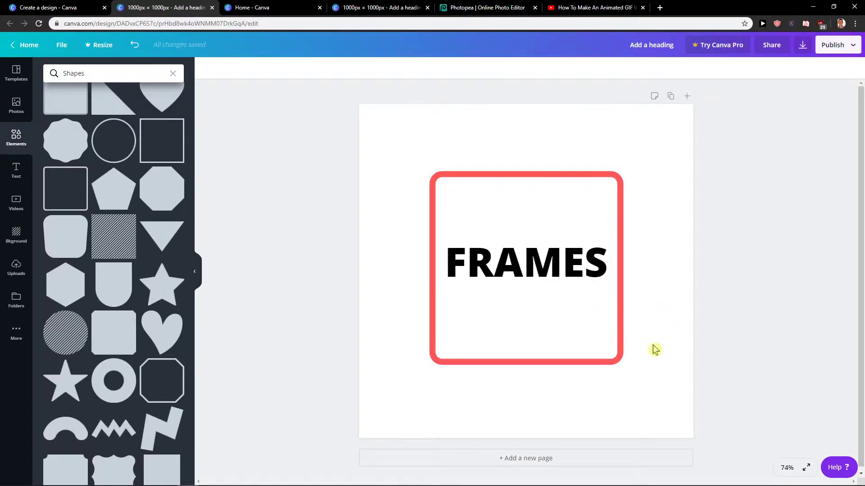
drag(601, 362, 597, 357)
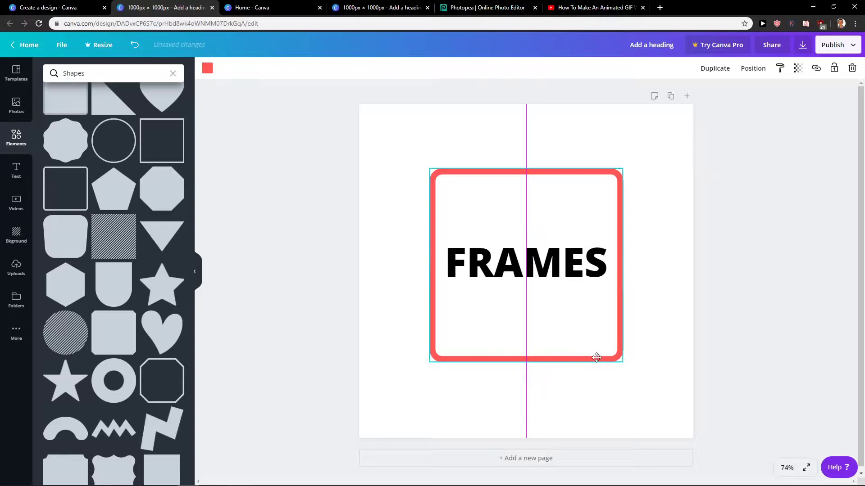
scroll(108, 270, down, 2)
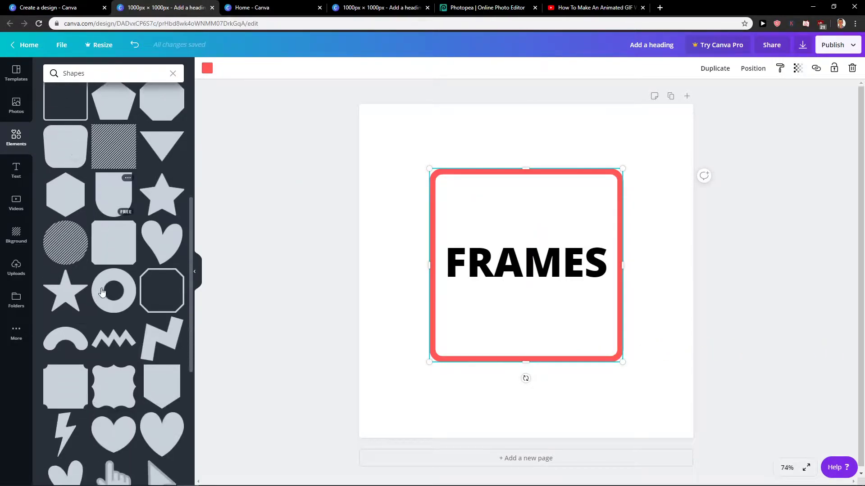
scroll(105, 291, down, 1)
scroll(104, 292, up, 3)
Step: Add the square landscape photo frame from Frames over the red box
click(15, 139)
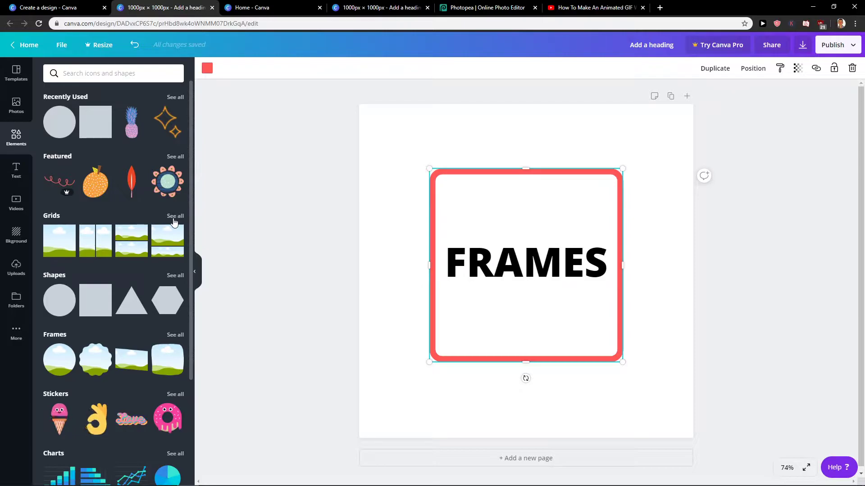
click(175, 334)
scroll(133, 332, down, 1)
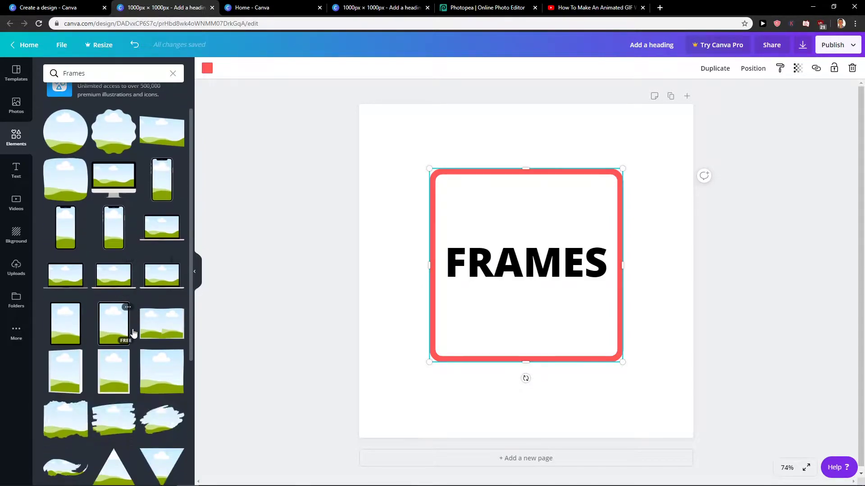
scroll(134, 334, down, 1)
scroll(155, 342, down, 1)
scroll(156, 341, down, 1)
scroll(157, 341, down, 1)
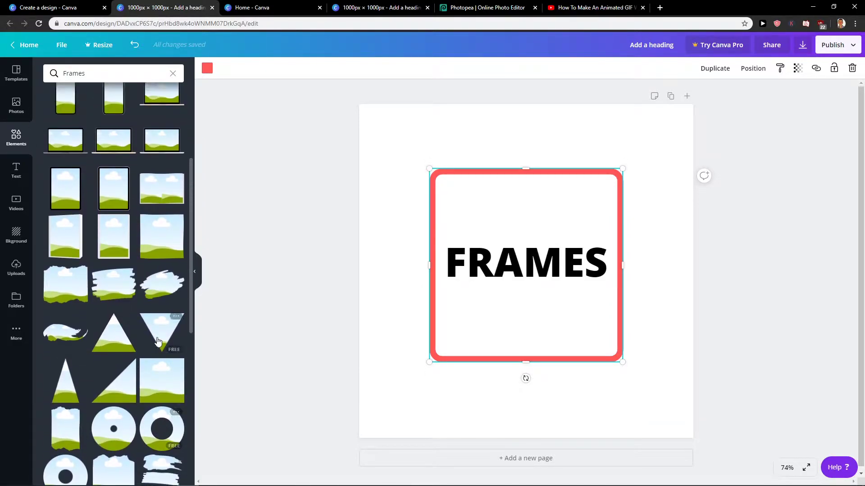
scroll(156, 341, down, 1)
scroll(156, 341, down, 1)
scroll(163, 338, down, 1)
scroll(168, 380, down, 1)
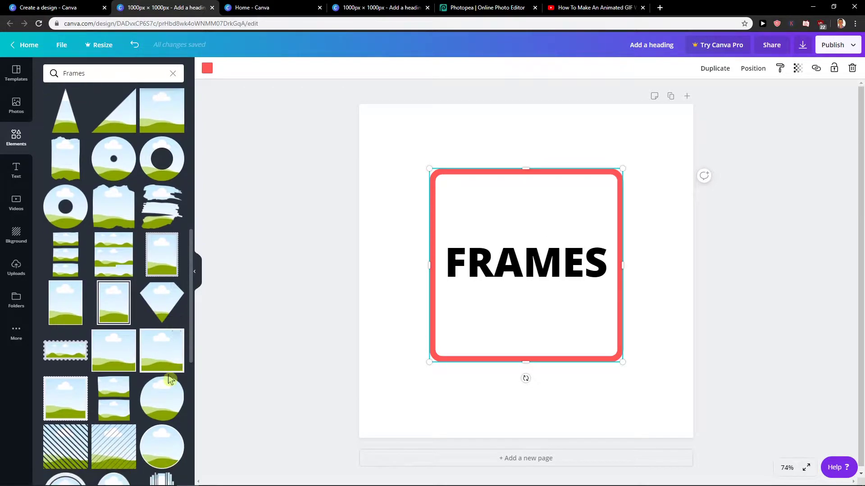
click(154, 369)
drag(521, 251, 553, 256)
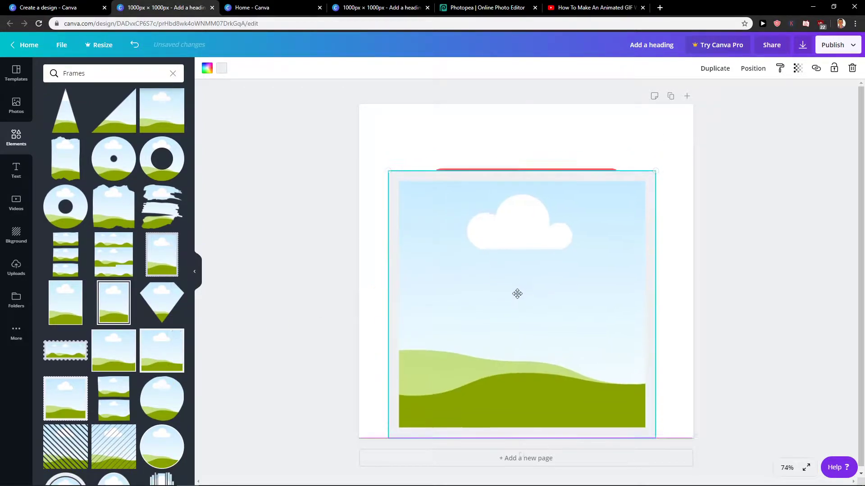
Step: Delete the red rounded box and centre the photo frame on the page
click(550, 189)
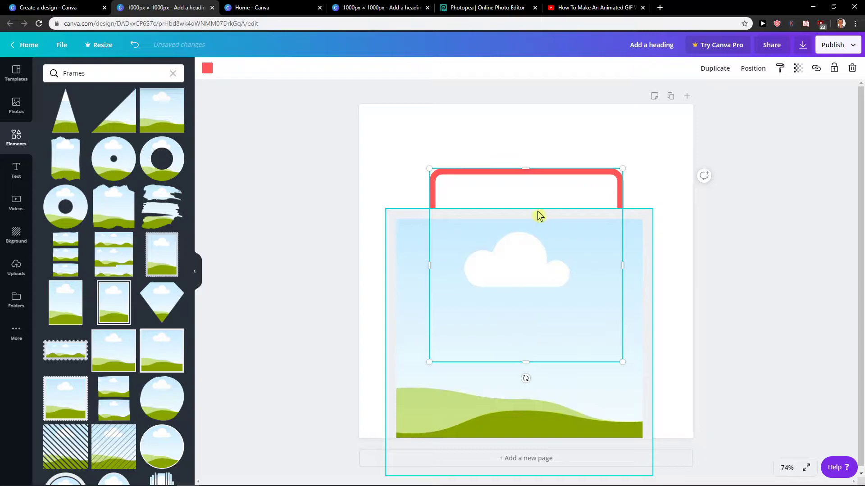
key(Delete)
click(499, 250)
drag(499, 249, 502, 206)
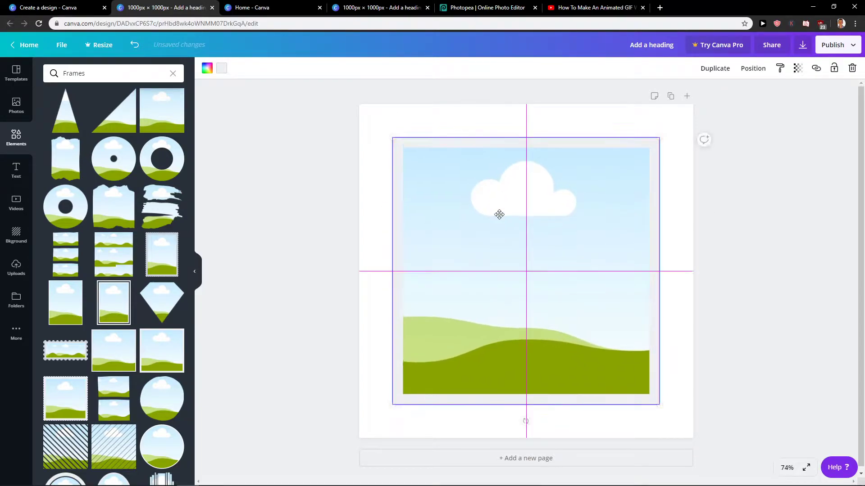
click(222, 73)
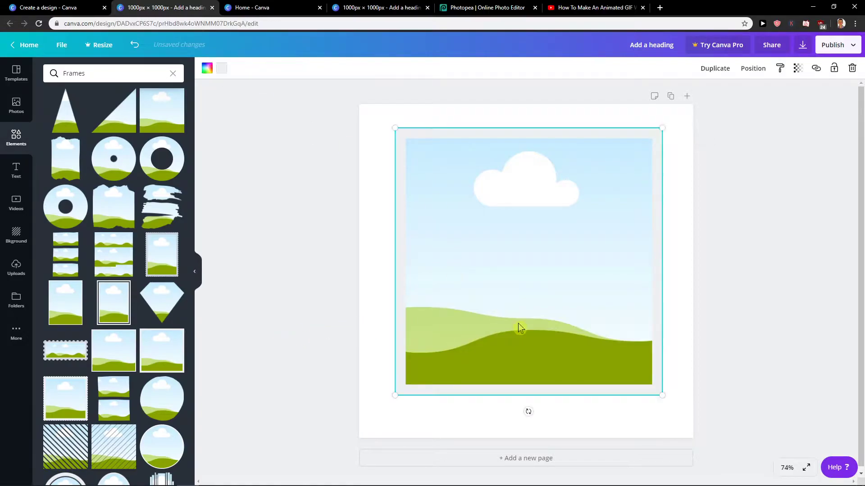
drag(507, 321, 508, 318)
click(660, 9)
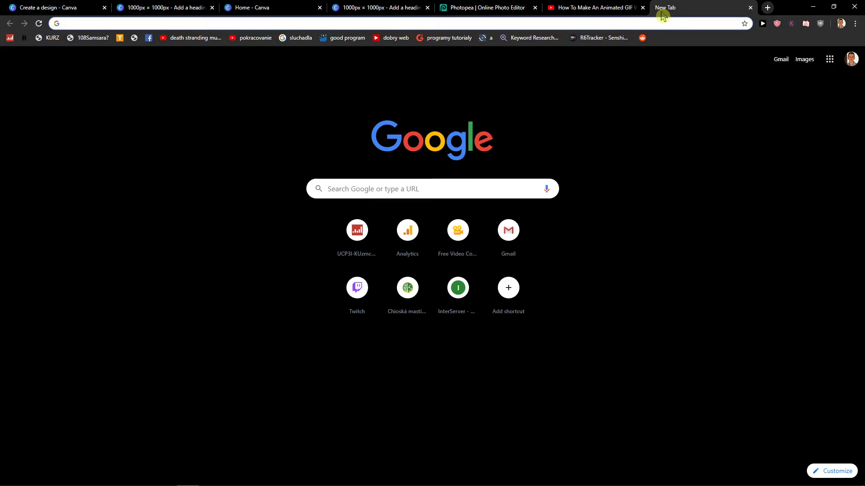
text(red color)
Step: Search Google Images for 'red color' and open the red-yellow gradient image full size
key(Return)
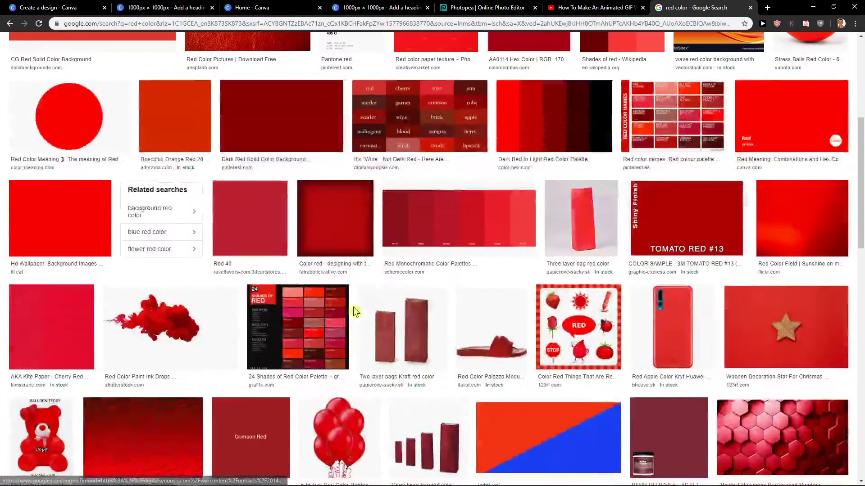
scroll(354, 308, down, 1)
scroll(353, 308, down, 3)
scroll(309, 317, down, 1)
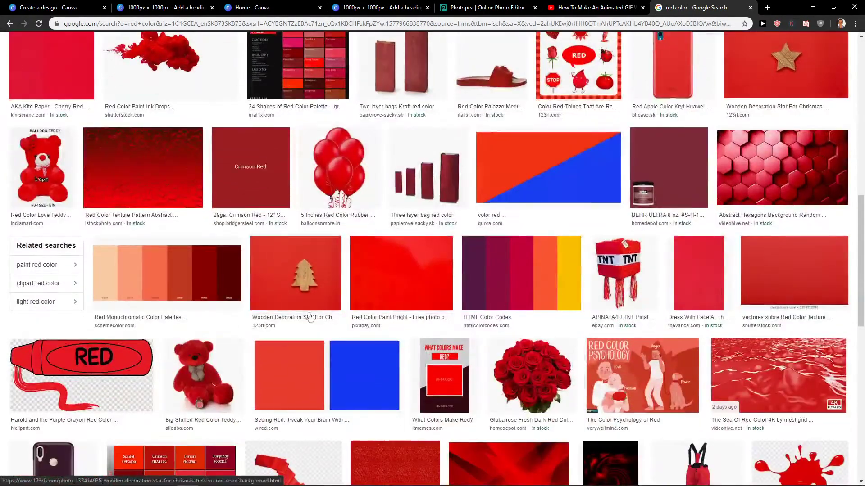
scroll(310, 318, down, 2)
scroll(284, 322, down, 1)
scroll(285, 322, down, 1)
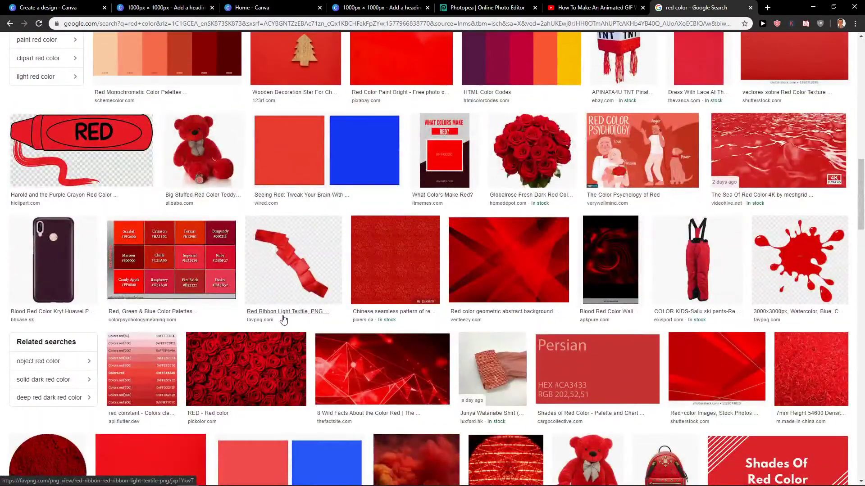
scroll(283, 320, down, 1)
scroll(284, 319, down, 1)
scroll(284, 319, down, 1)
scroll(283, 320, down, 1)
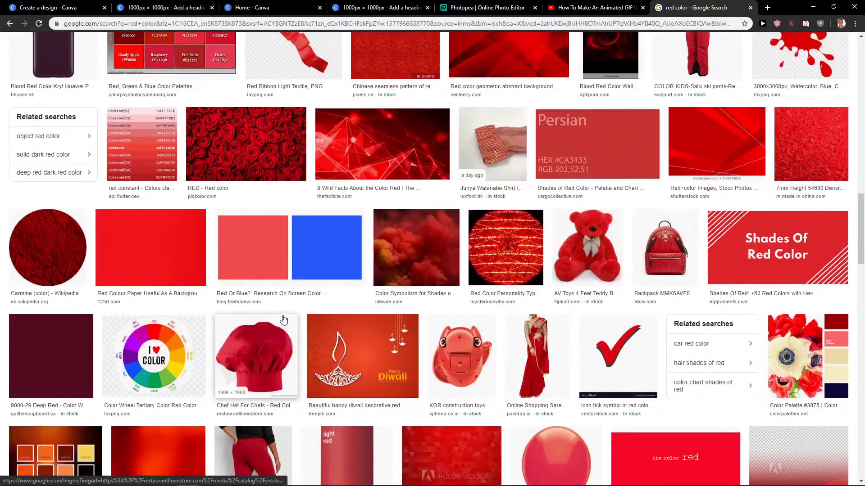
scroll(284, 319, down, 1)
scroll(284, 320, down, 2)
scroll(284, 317, down, 3)
scroll(286, 312, down, 2)
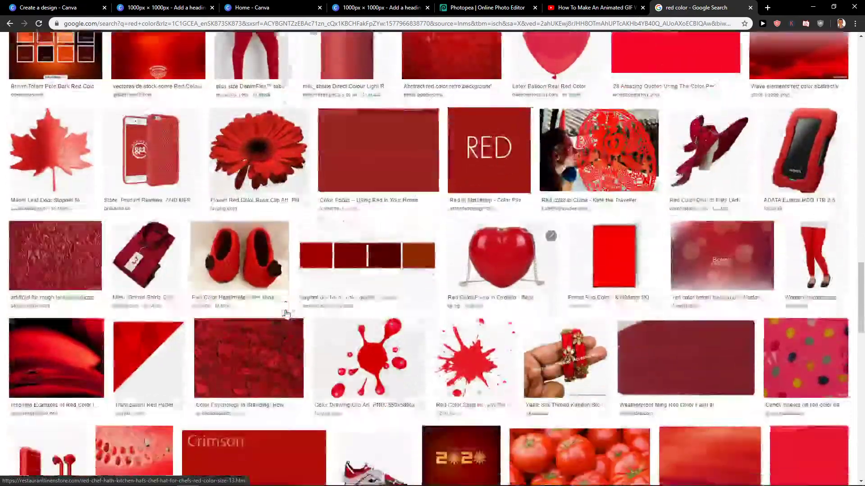
scroll(286, 313, down, 2)
scroll(286, 314, down, 1)
scroll(286, 314, down, 1)
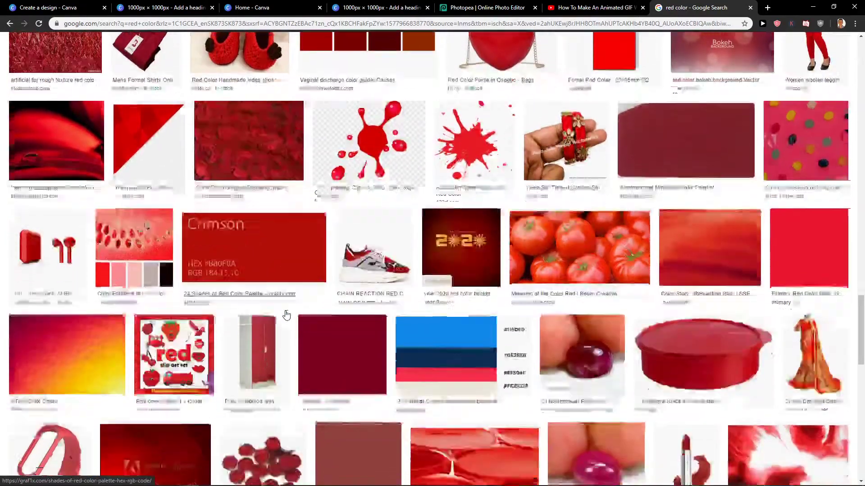
scroll(286, 315, down, 1)
click(61, 298)
right_click(679, 136)
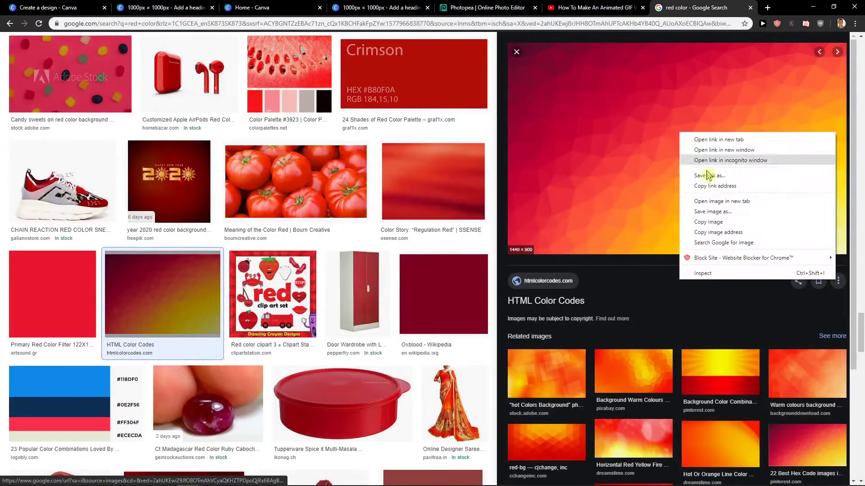
click(722, 201)
key(ctrl+Tab)
Step: Save the gradient image as a JPG and return to the Canva design
right_click(436, 227)
click(446, 242)
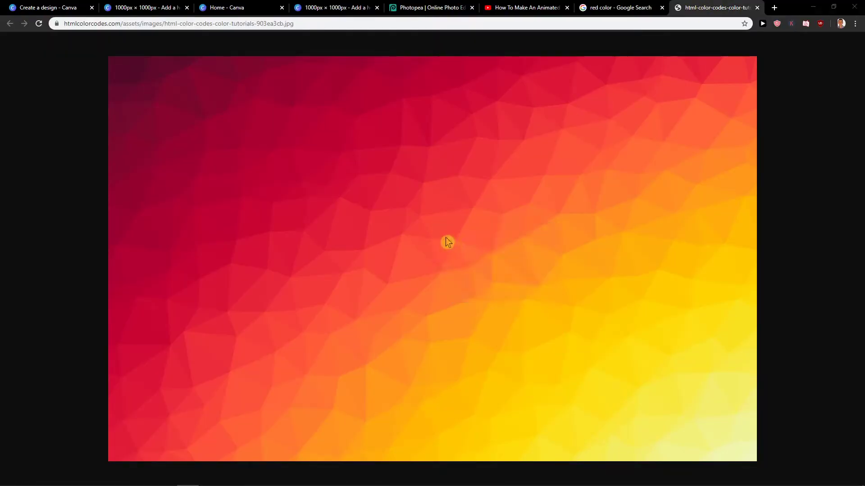
click(356, 228)
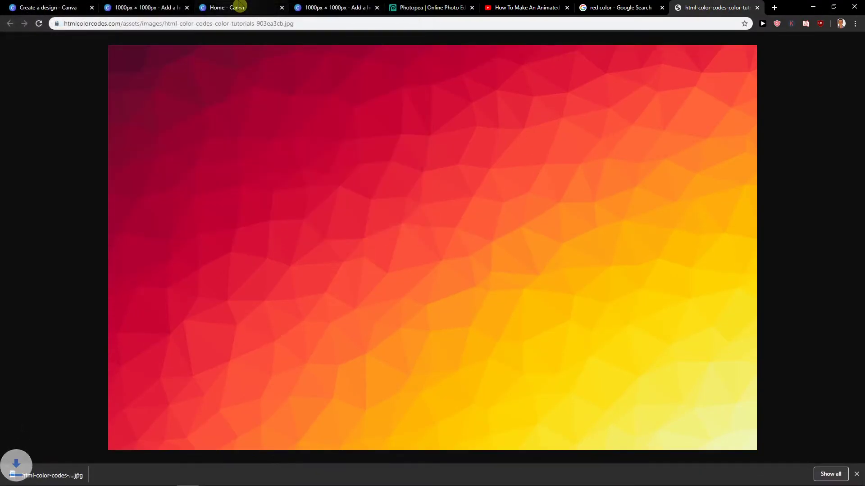
click(242, 8)
click(335, 7)
Step: Replace the Frames search in Elements with a search for Grids
click(149, 7)
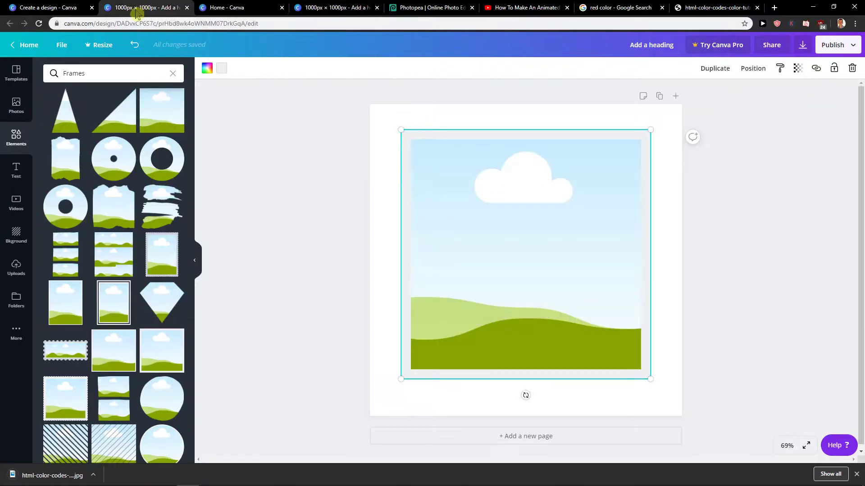
click(54, 6)
click(145, 7)
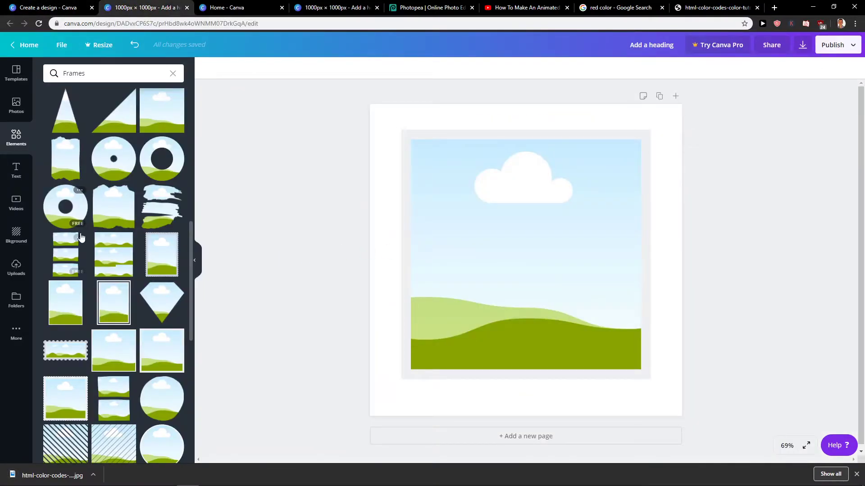
scroll(80, 239, down, 4)
scroll(114, 245, down, 1)
scroll(114, 245, up, 3)
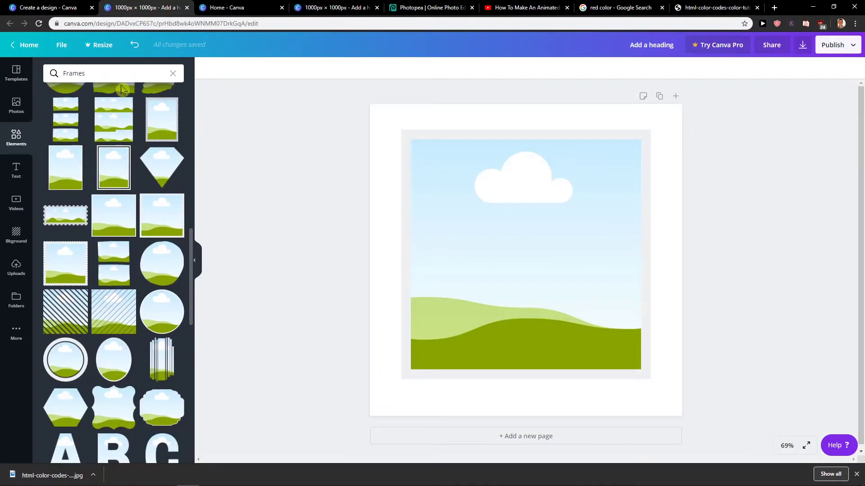
click(172, 73)
click(168, 221)
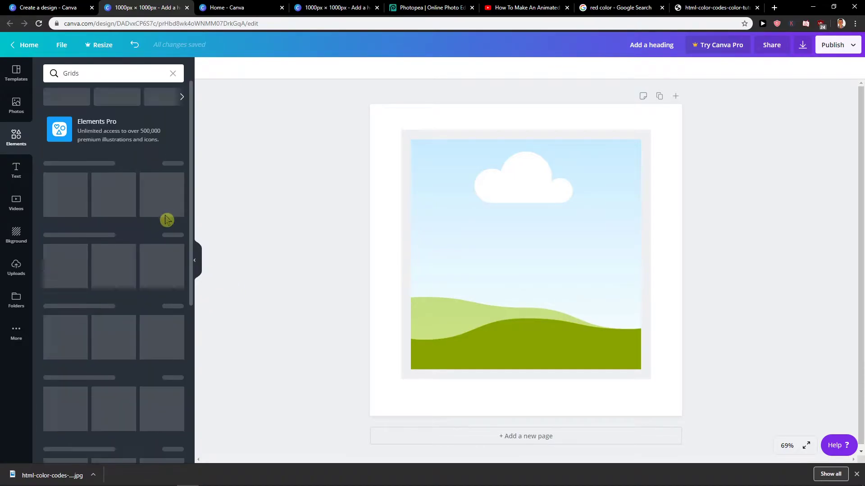
scroll(156, 292, down, 2)
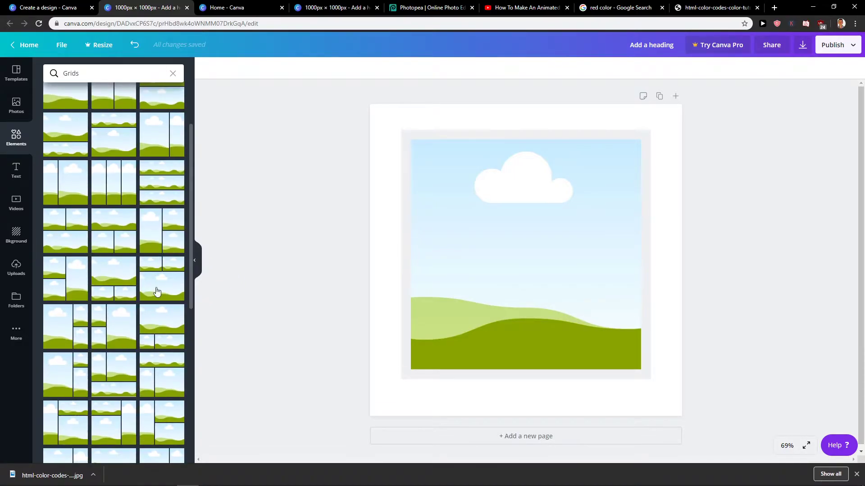
scroll(156, 292, down, 3)
scroll(146, 298, down, 2)
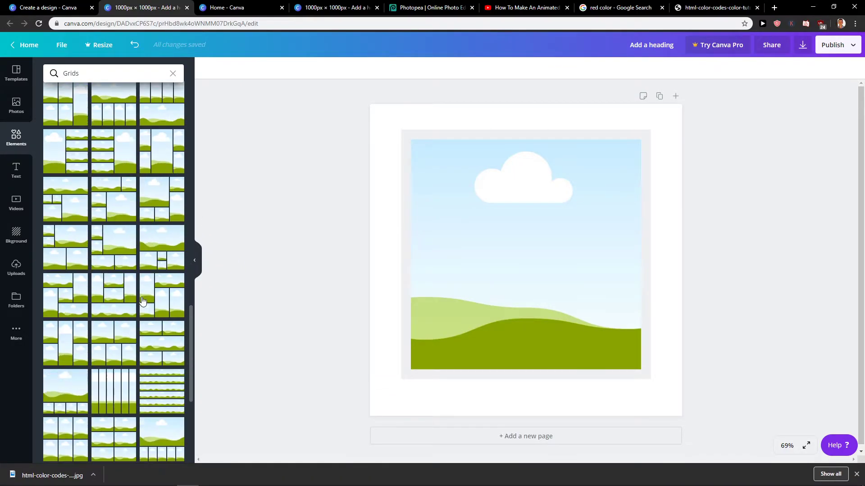
Step: Upload the gradient JPG from the Desktop into Canva's Uploads
click(16, 266)
click(100, 75)
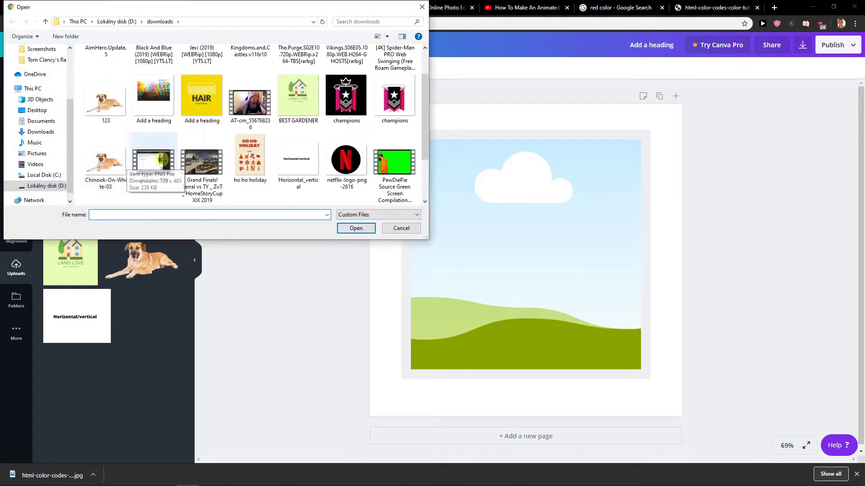
scroll(161, 159, down, 3)
scroll(189, 169, up, 4)
click(41, 112)
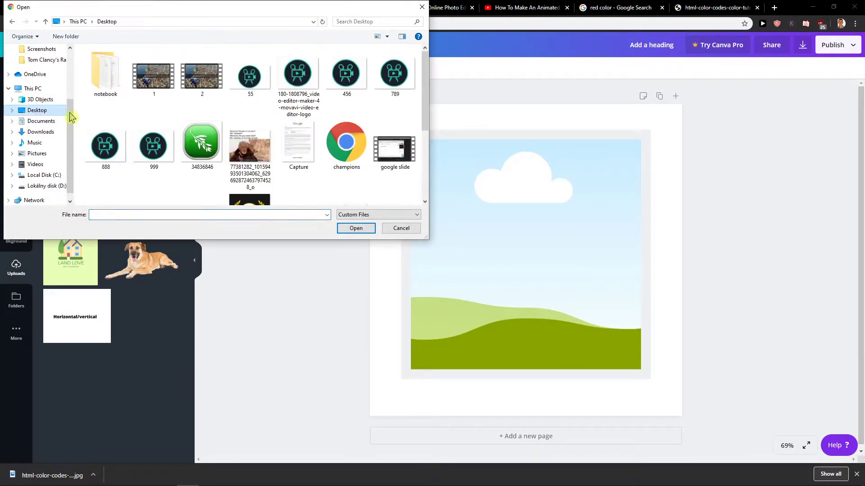
scroll(270, 158, down, 2)
double_click(130, 110)
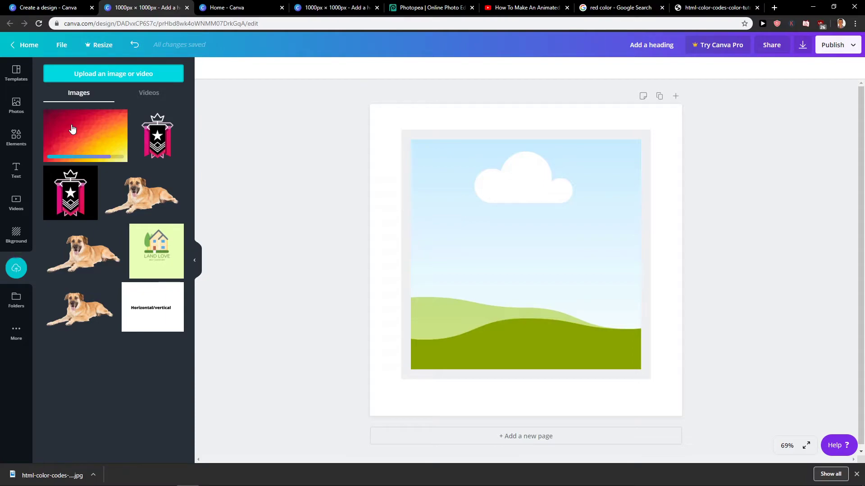
Step: Drop the uploaded gradient image into the square photo frame
click(104, 138)
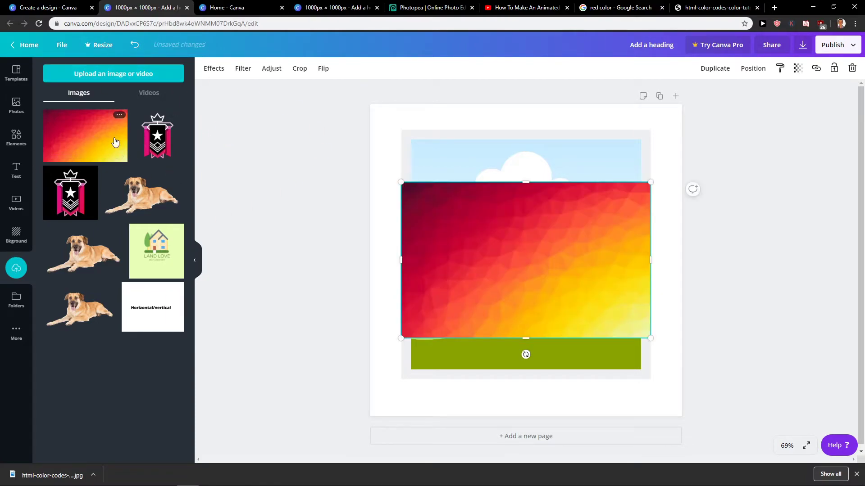
drag(544, 218, 831, 304)
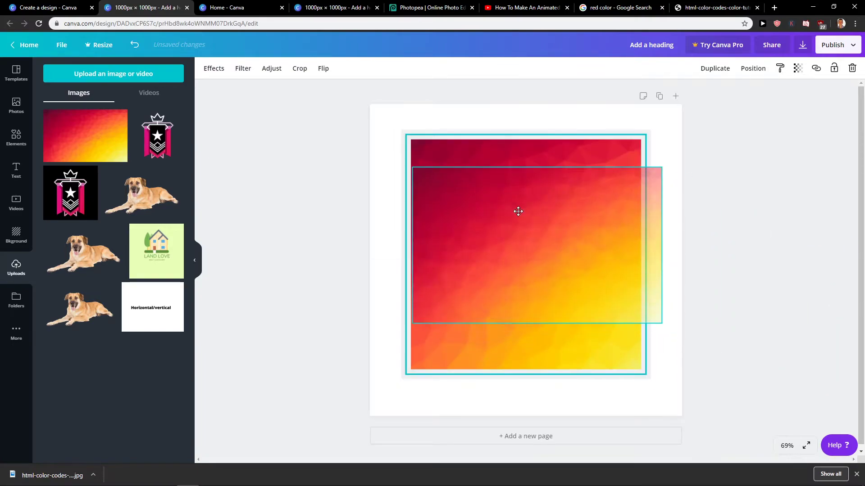
mouse_move(831, 305)
mouse_down()
mouse_move(516, 314)
mouse_move(548, 242)
mouse_up()
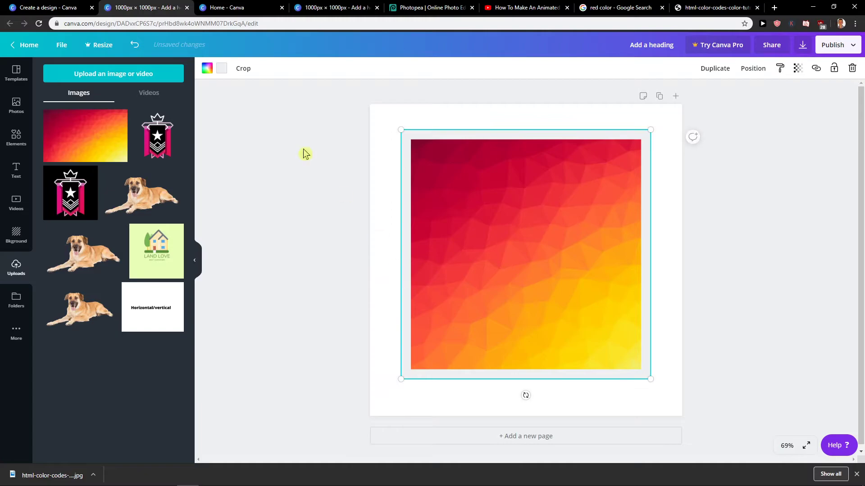
Step: Set the frame colour to white, then enlarge and centre the framed image
click(220, 69)
click(129, 117)
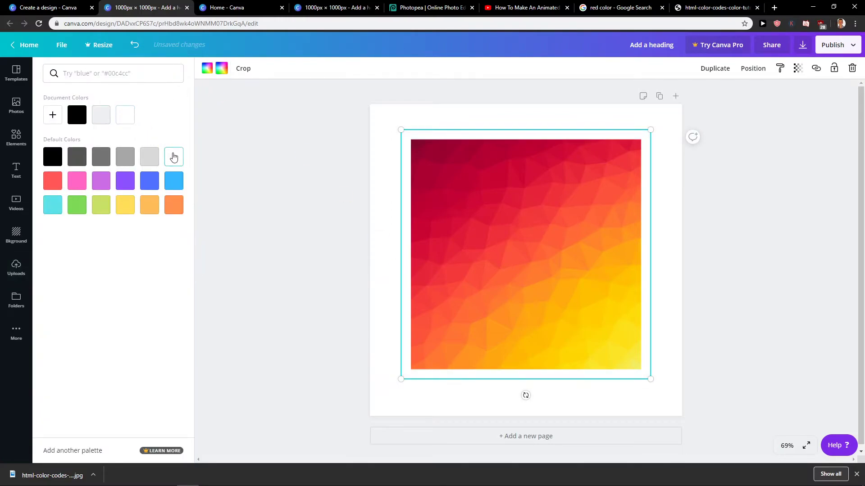
click(393, 324)
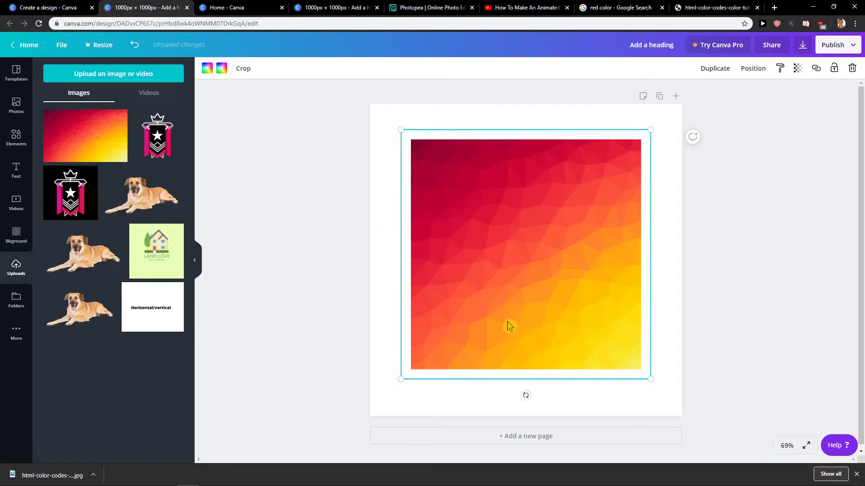
drag(408, 387, 368, 412)
drag(483, 340, 501, 329)
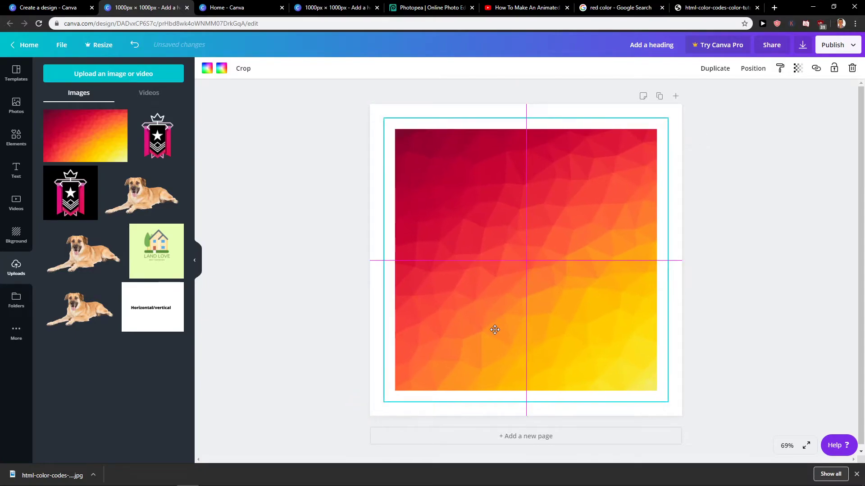
click(783, 358)
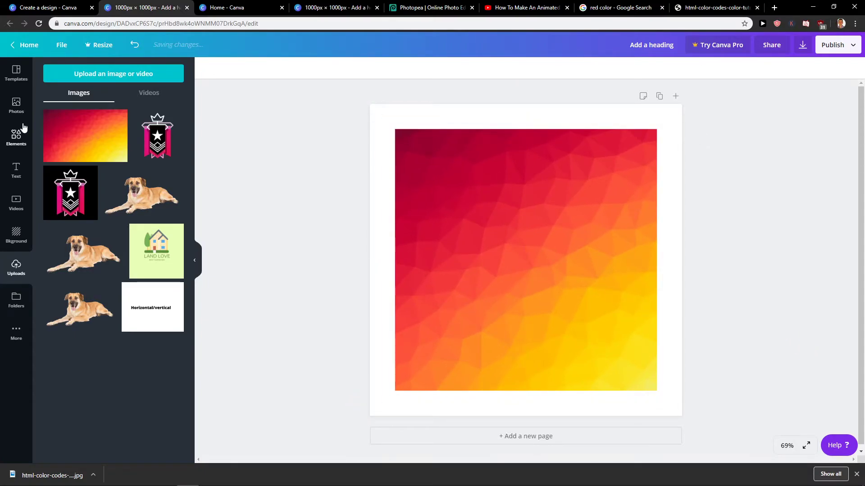
Step: Add a square shape from Shapes, sized and centred inside the gradient image
click(15, 154)
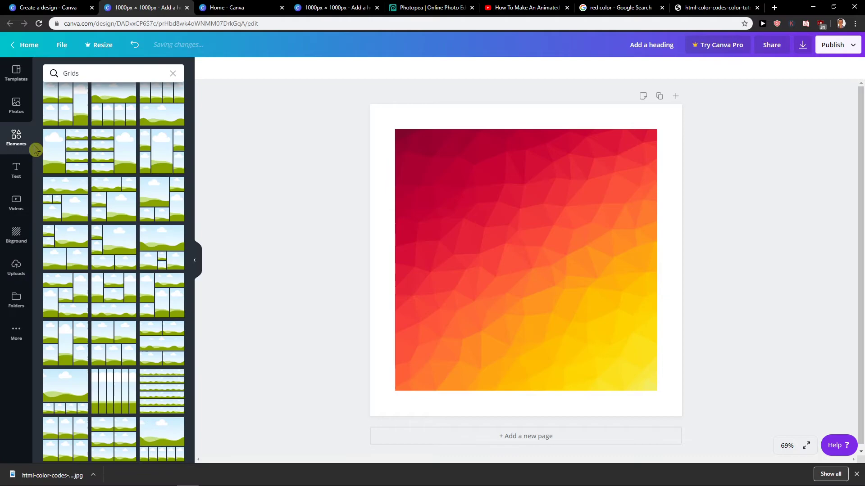
click(173, 74)
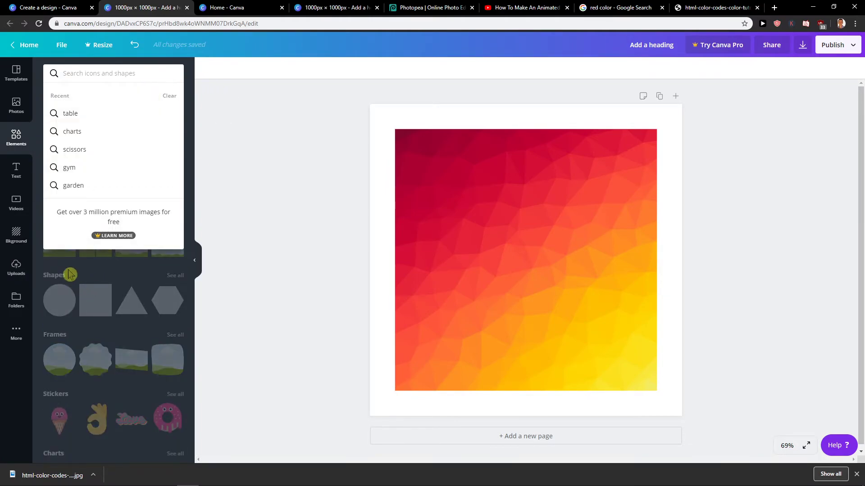
click(175, 274)
click(108, 185)
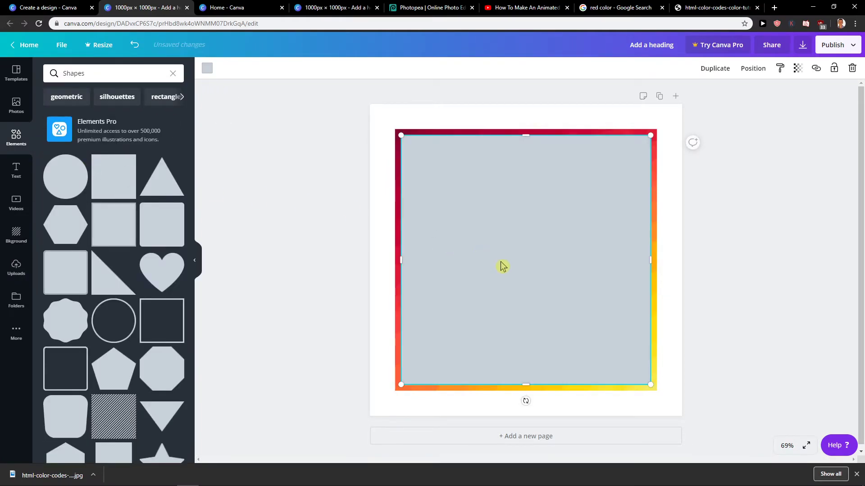
drag(399, 386, 405, 381)
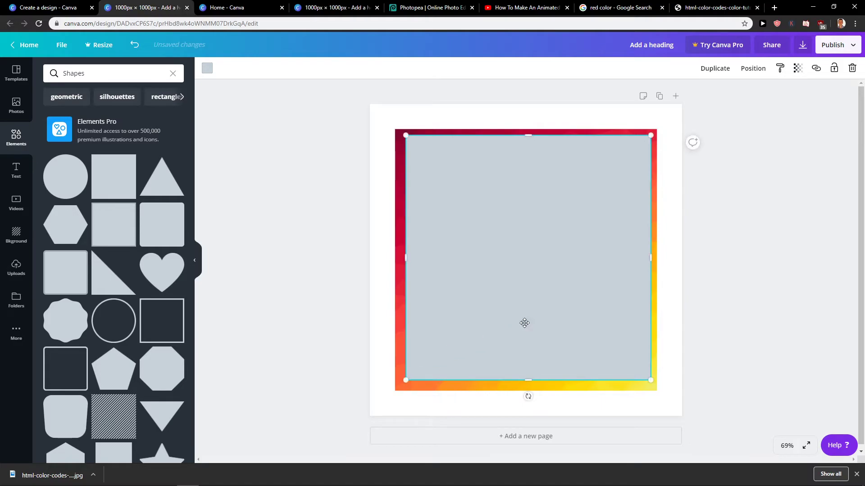
drag(523, 322, 529, 328)
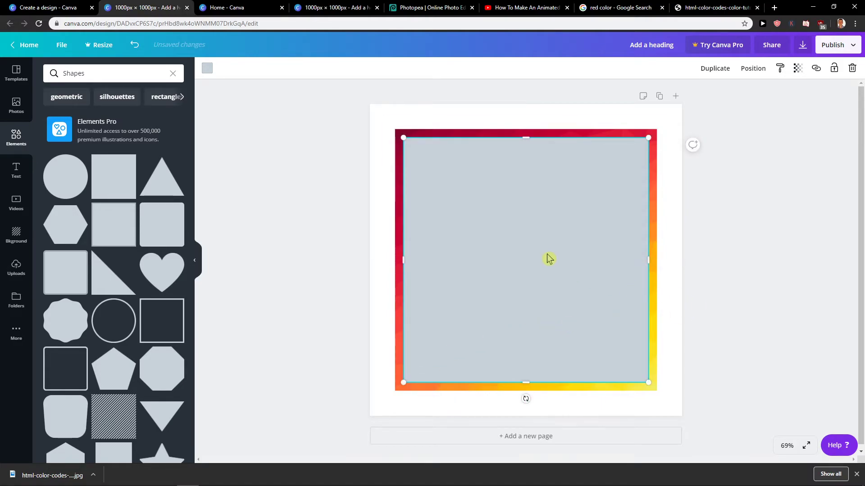
Step: Fill the square with black
click(207, 69)
click(81, 119)
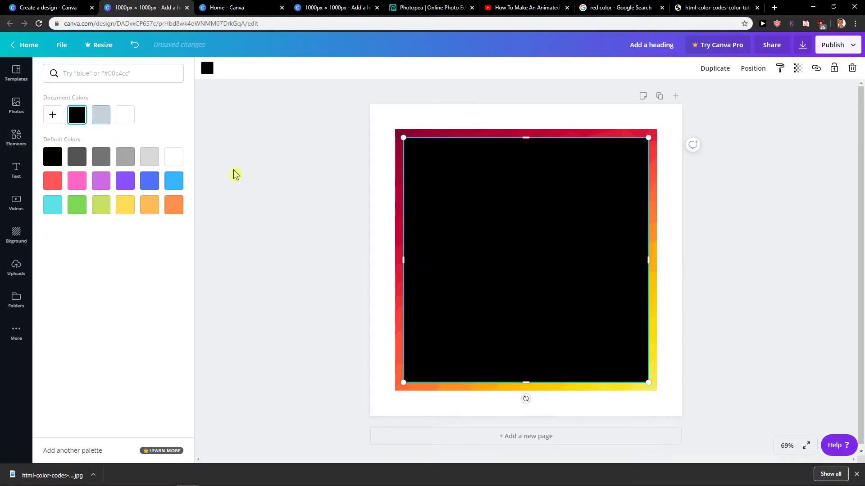
click(234, 173)
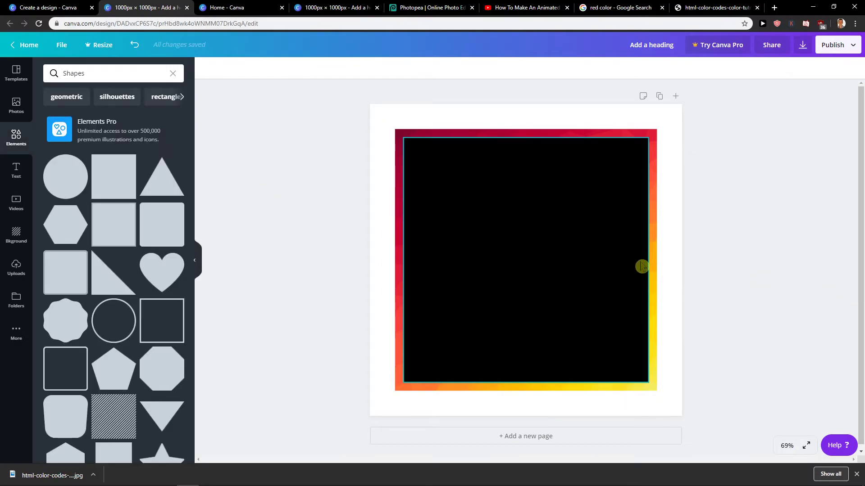
Step: Add a heading text box and replace its placeholder with FRAMES
click(16, 170)
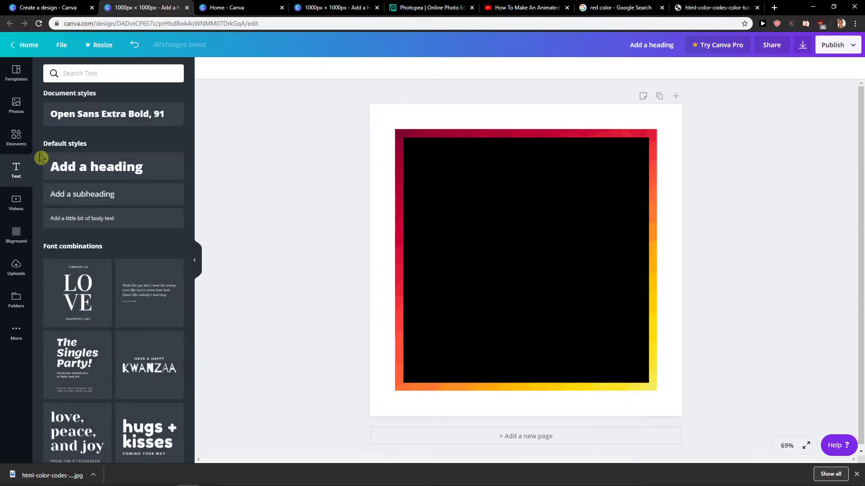
click(73, 170)
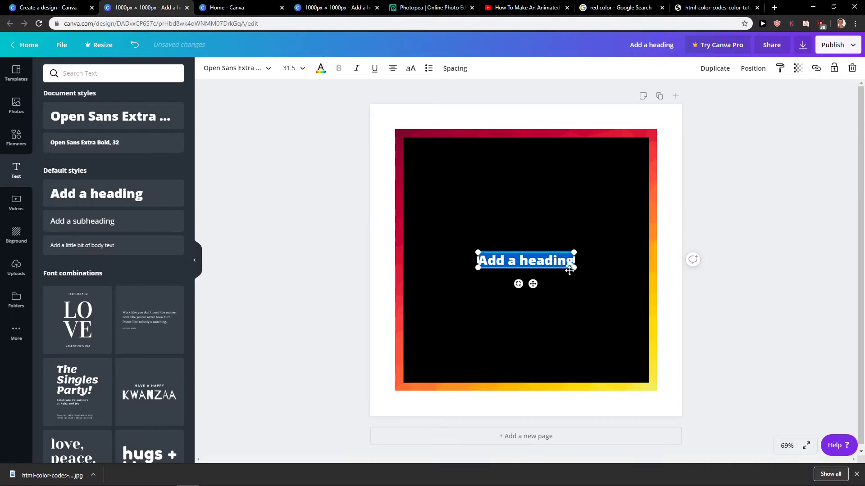
drag(569, 270, 626, 277)
key(BackSpace)
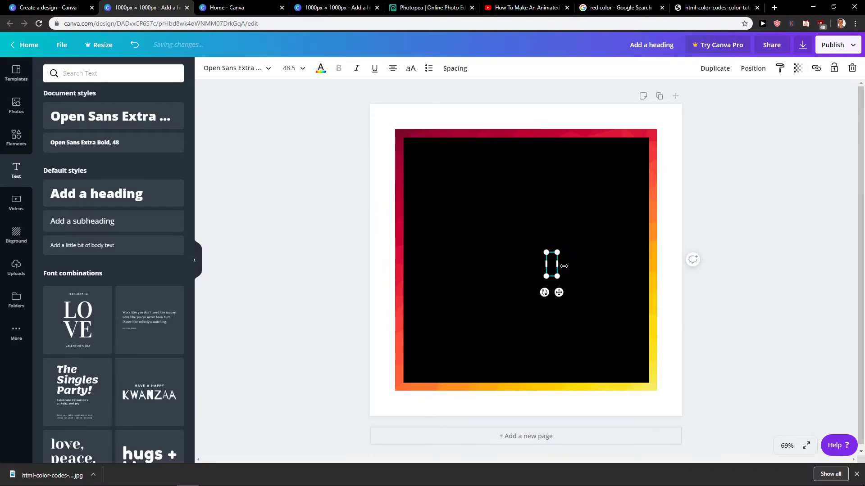
text(FRAMES)
key(ctrl+a)
Step: Make FRAMES white, enlarge it to about 91 pt and centre it on the black square
click(320, 68)
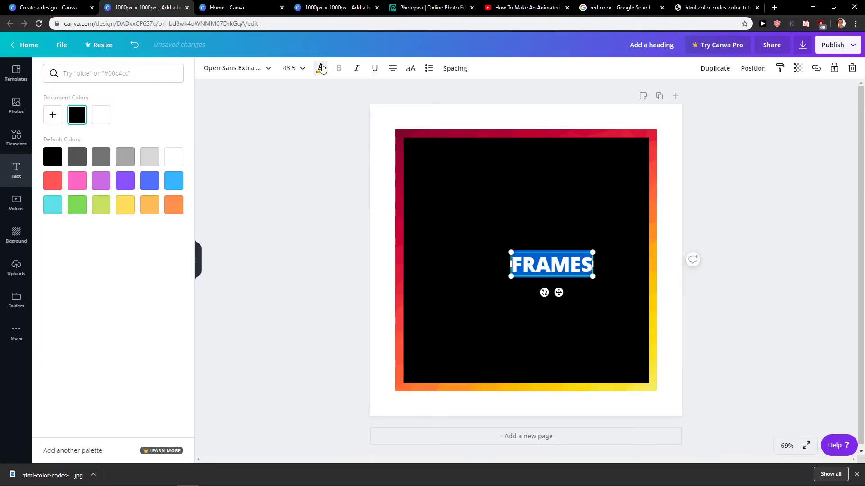
click(108, 121)
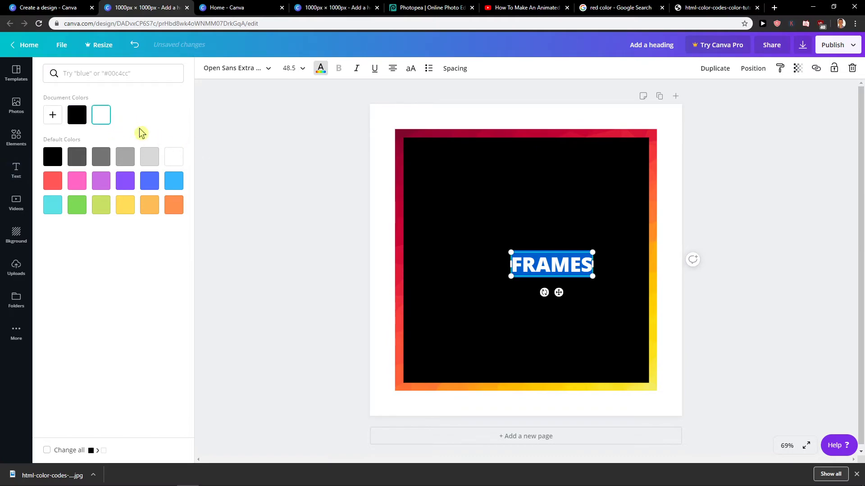
click(399, 253)
mouse_move(541, 265)
mouse_down()
mouse_move(508, 252)
mouse_move(525, 251)
mouse_move(471, 298)
mouse_move(484, 263)
mouse_move(415, 303)
mouse_up()
drag(493, 298, 580, 252)
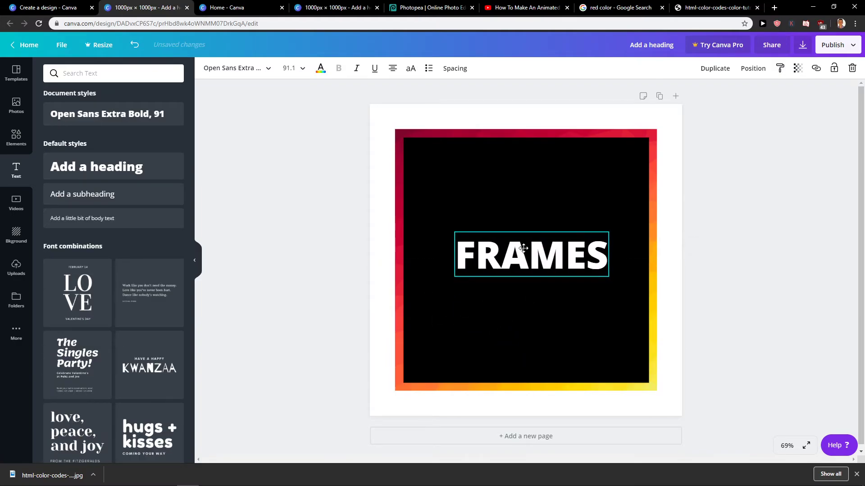
click(811, 241)
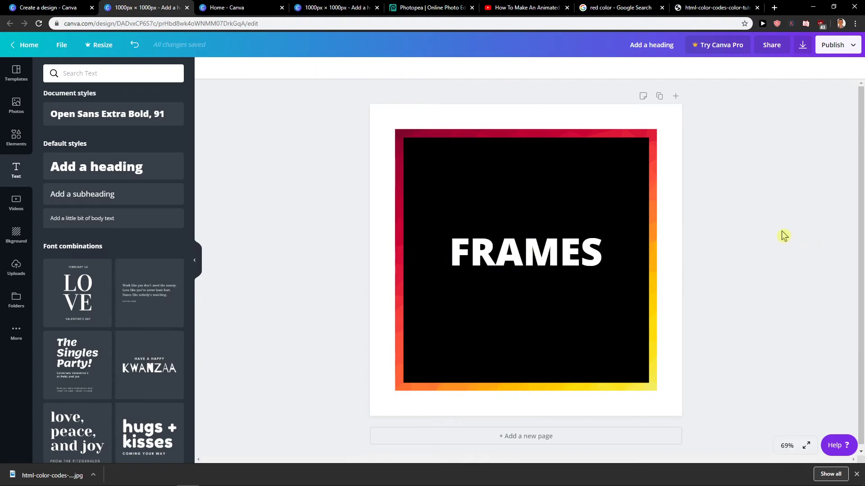